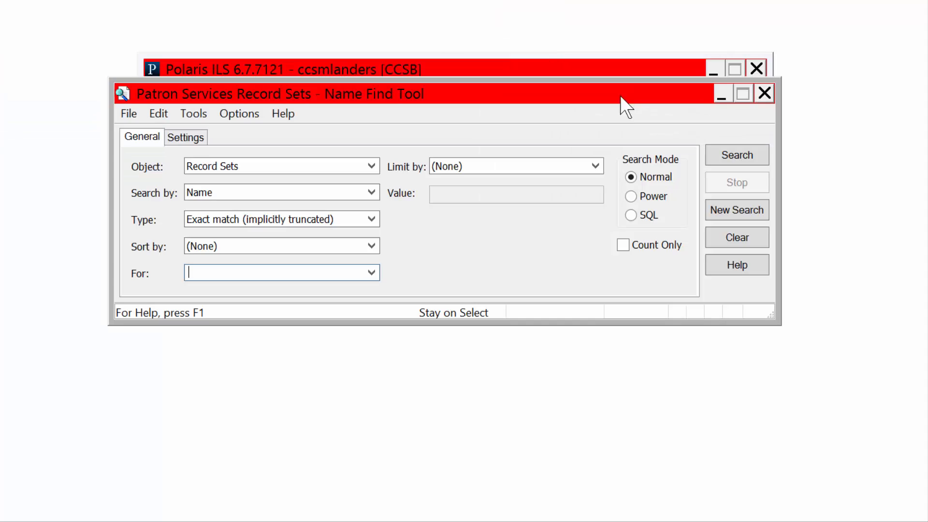
# Find the patron record set by record set ID 171638, open it, and move its window fully into view.
pyautogui.click(377, 190)
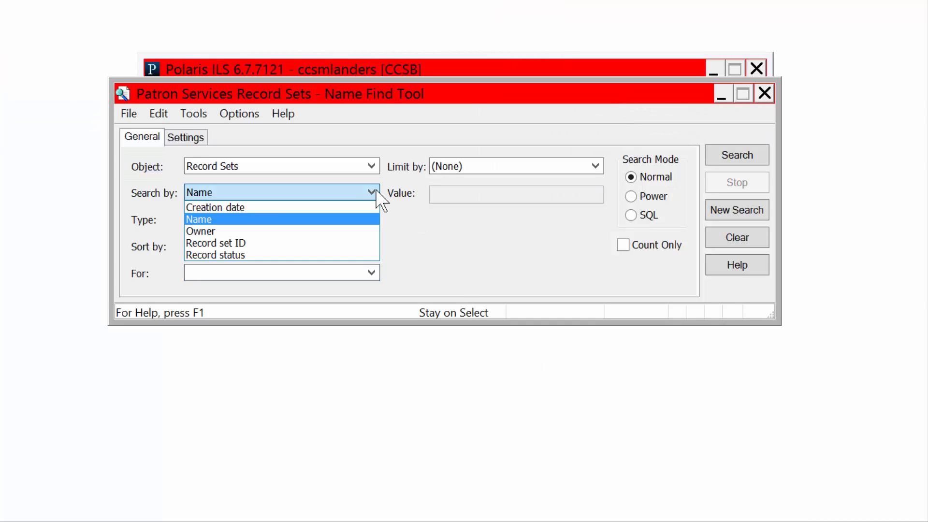
pyautogui.click(369, 245)
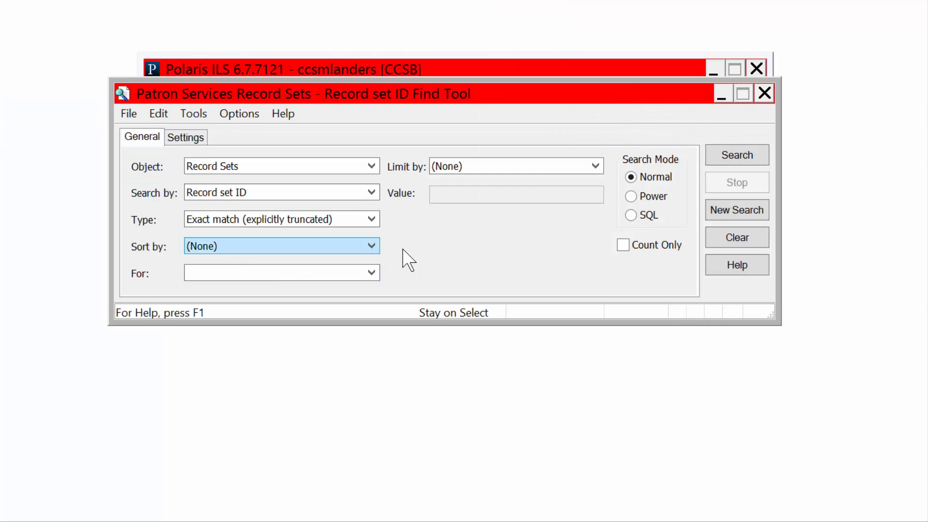
pyautogui.write('171638')
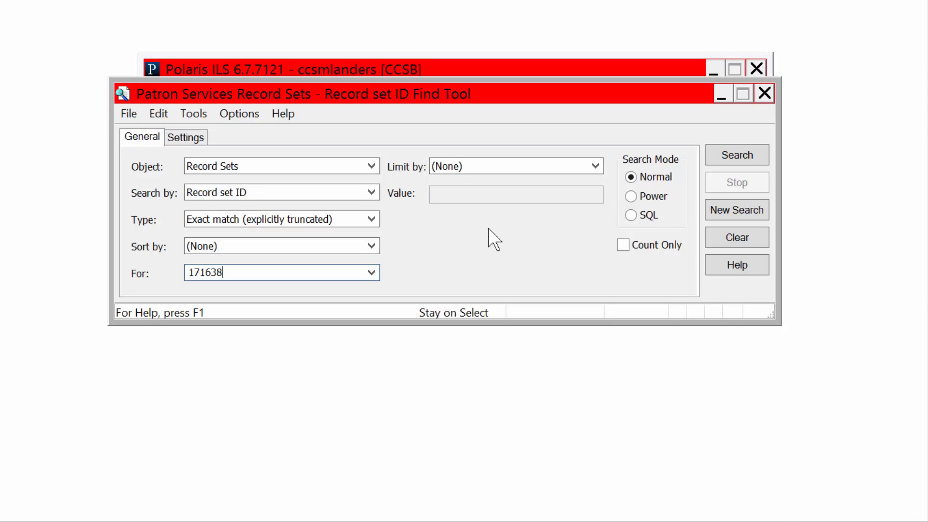
pyautogui.press('Return')
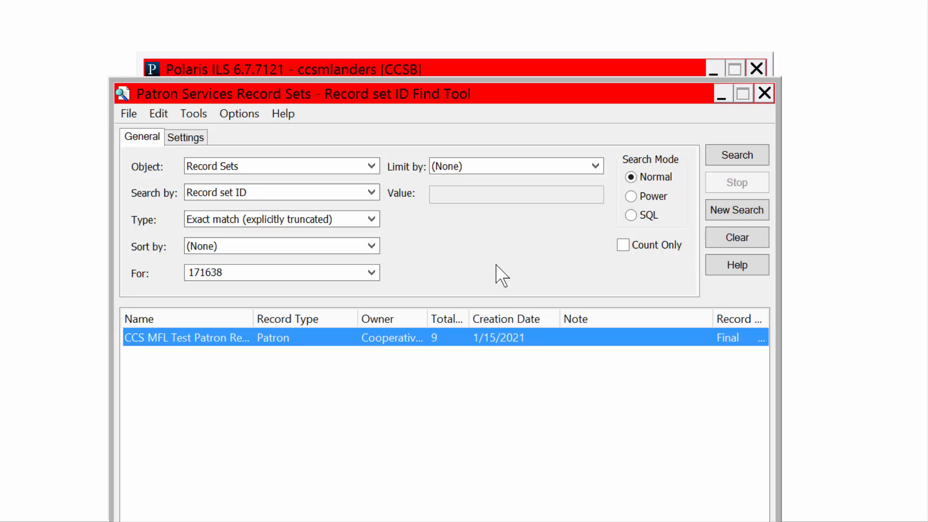
pyautogui.doubleClick(551, 341)
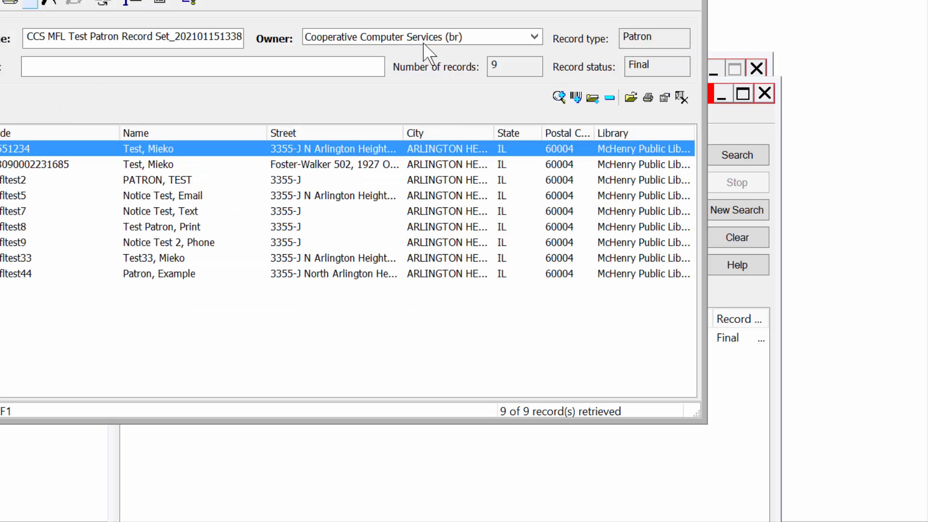
pyautogui.moveTo(438, 1); pyautogui.dragTo(608, 37)
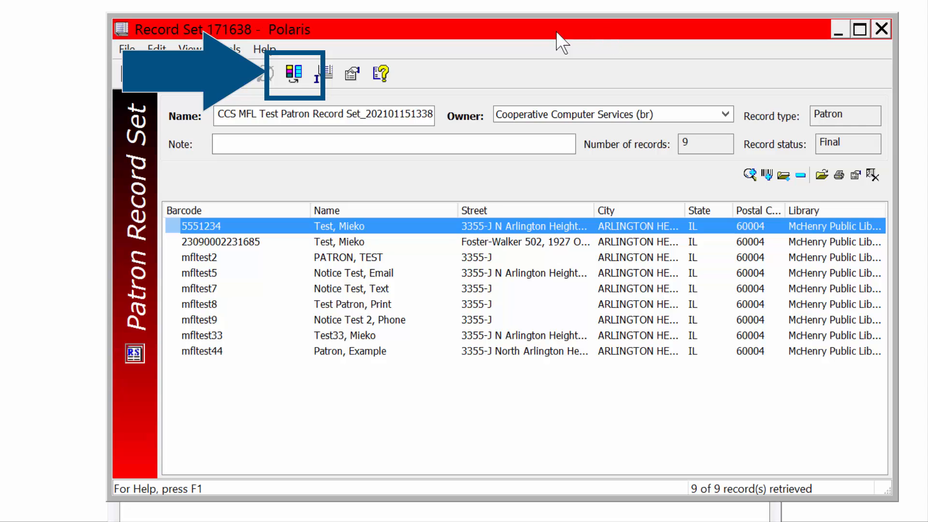
# Start a bulk change on the patron record set and set the new expiration date to 3/1/2021.
pyautogui.click(298, 83)
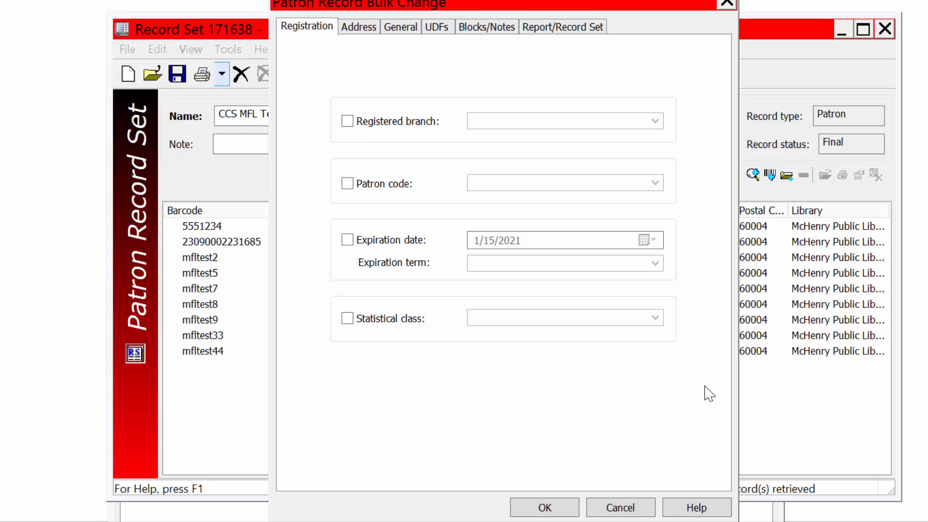
pyautogui.click(347, 240)
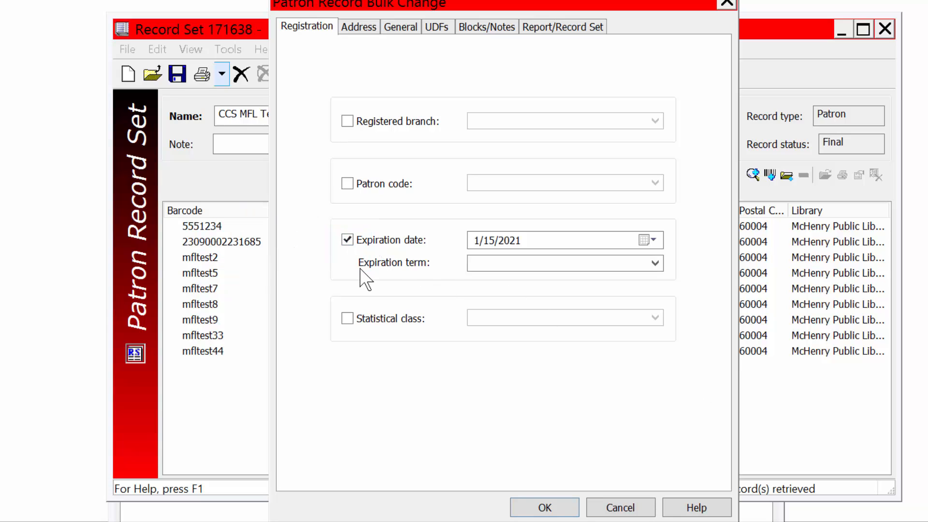
pyautogui.click(647, 241)
pyautogui.click(655, 263)
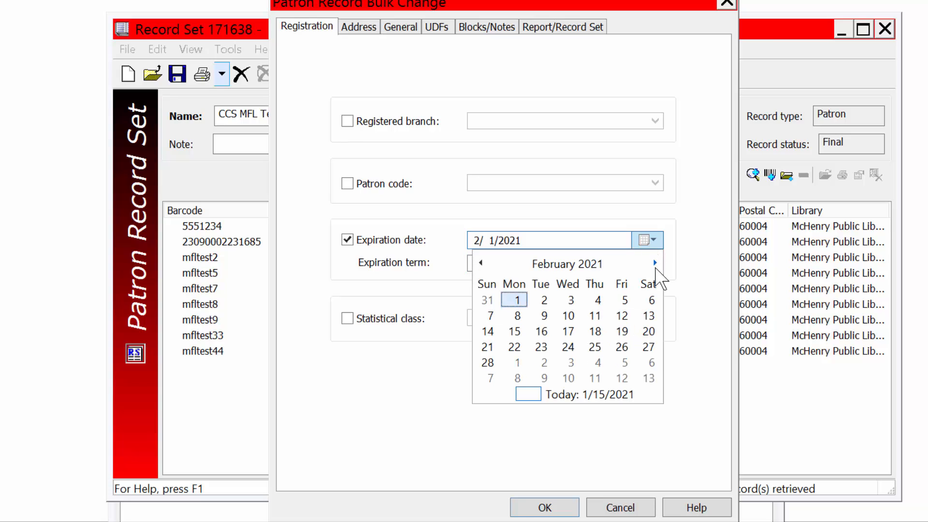
pyautogui.click(655, 263)
pyautogui.click(516, 300)
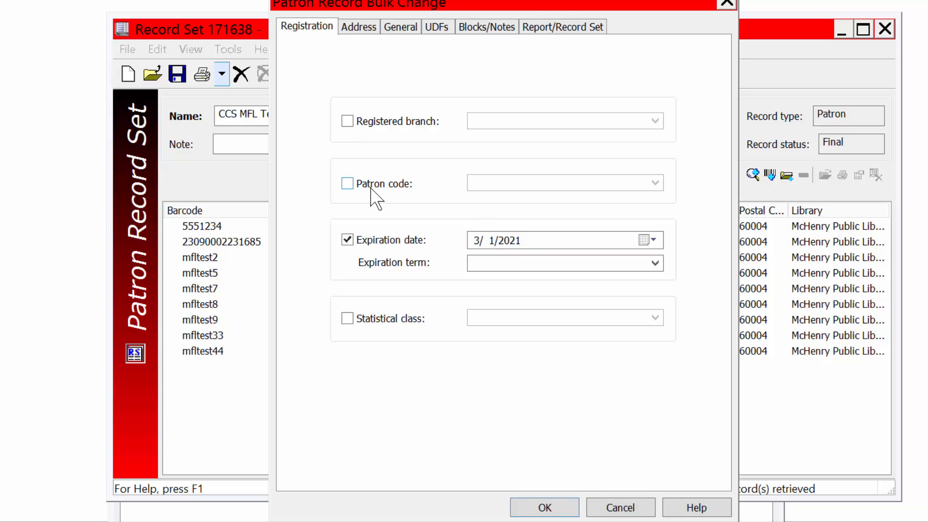
# Try to enable the patron code change, and choose McHenry Public Library District (MJK) as the registered branch.
pyautogui.click(349, 185)
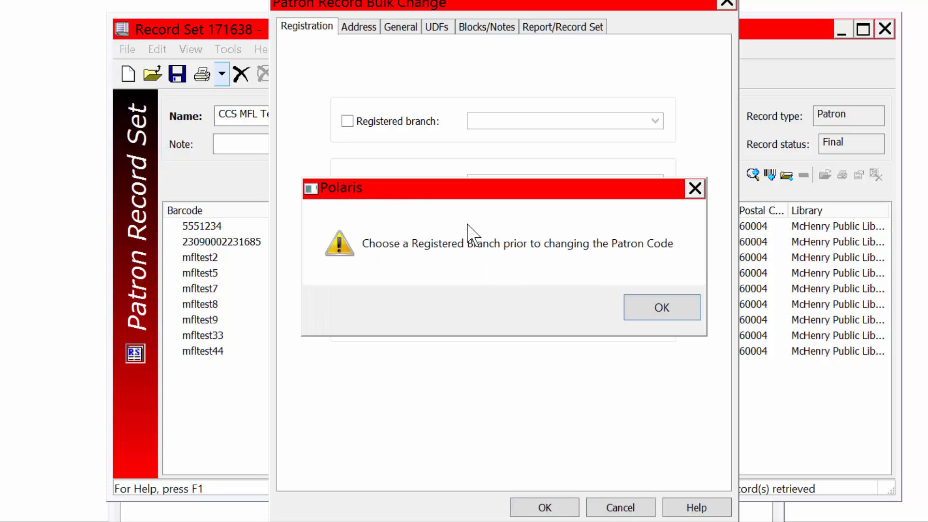
pyautogui.click(634, 302)
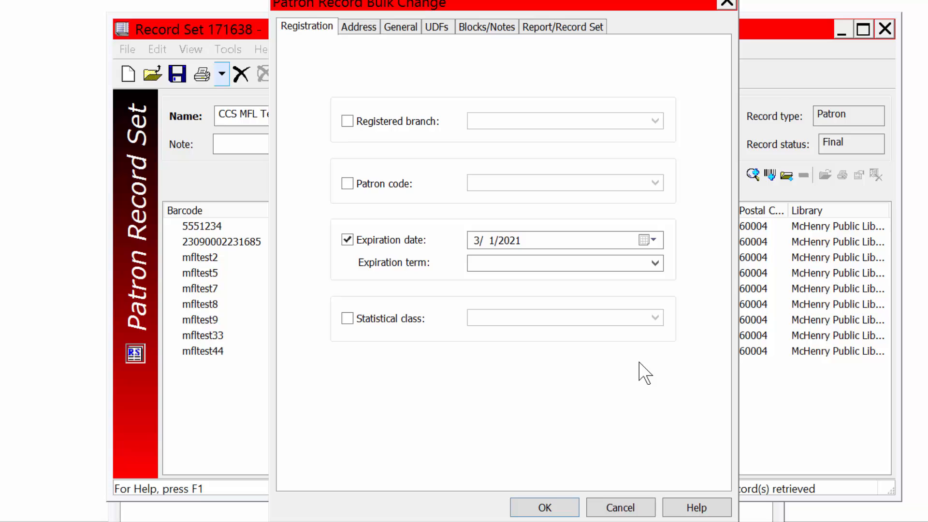
pyautogui.click(353, 122)
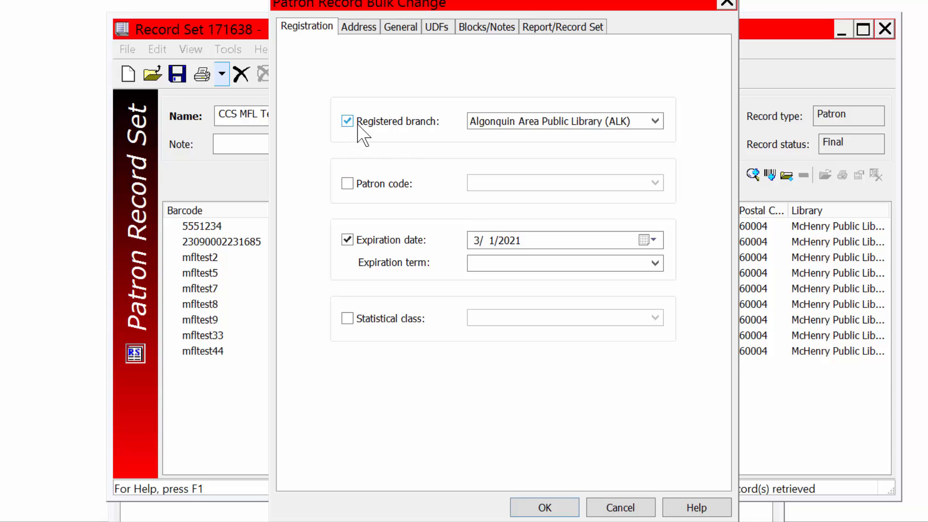
pyautogui.click(655, 123)
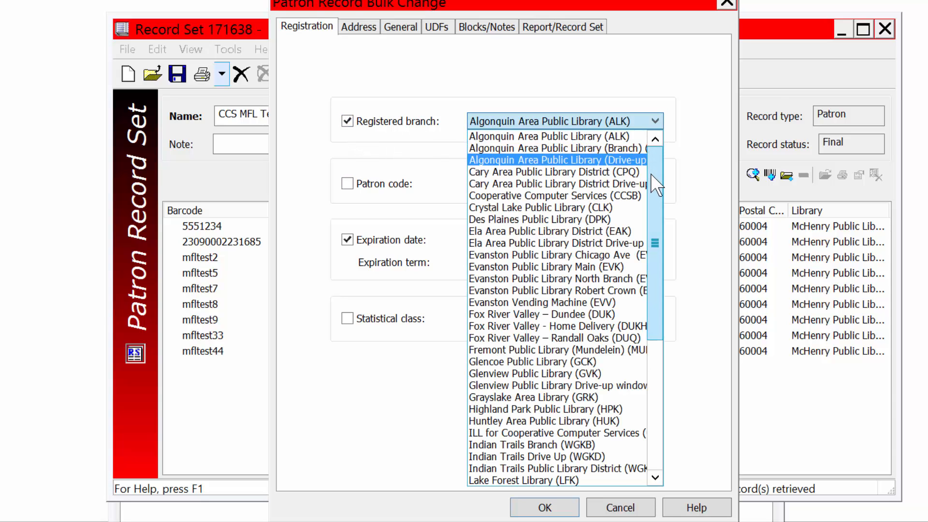
pyautogui.moveTo(650, 173); pyautogui.dragTo(650, 295)
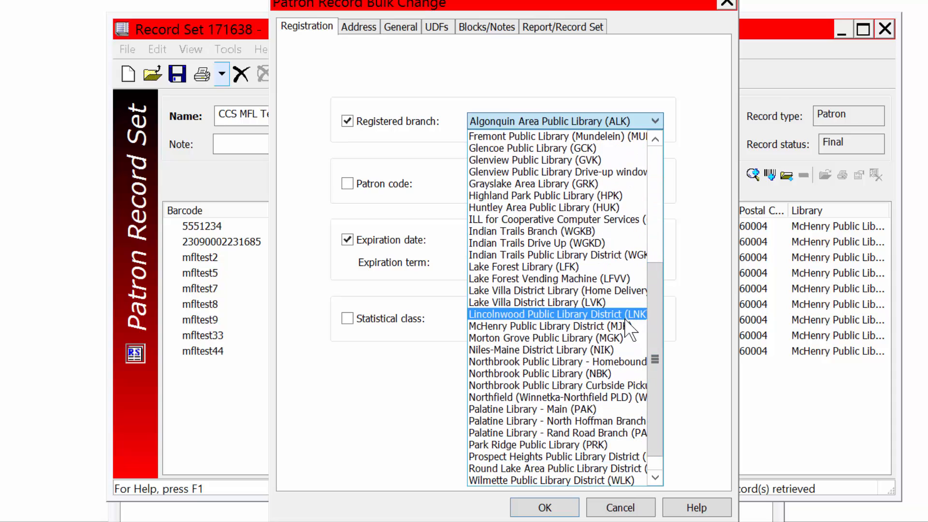
pyautogui.click(625, 326)
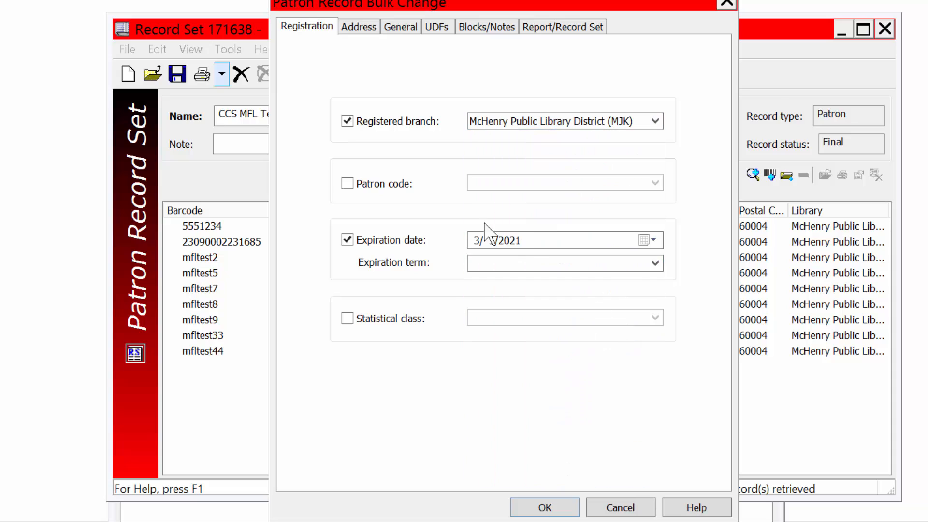
# Enable the patron code change, view its available codes, and clear both the registered branch and patron code changes.
pyautogui.click(348, 184)
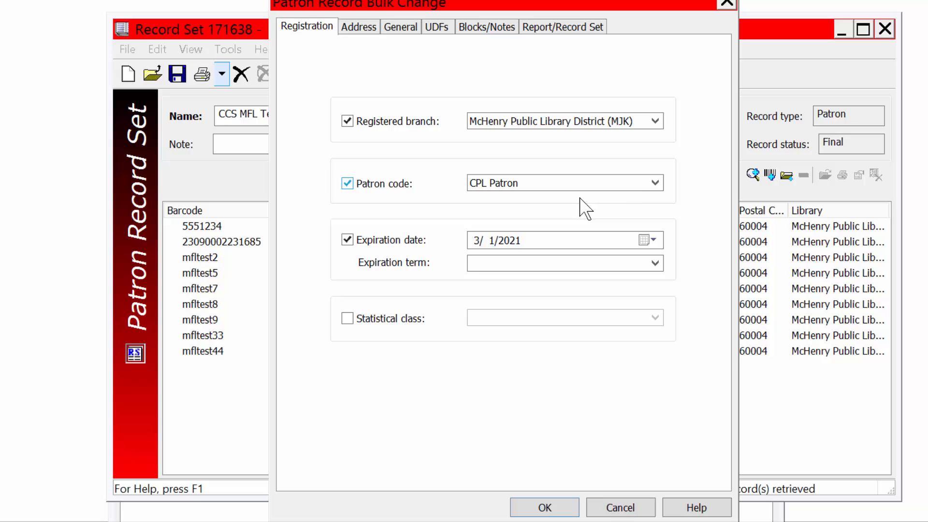
pyautogui.click(644, 180)
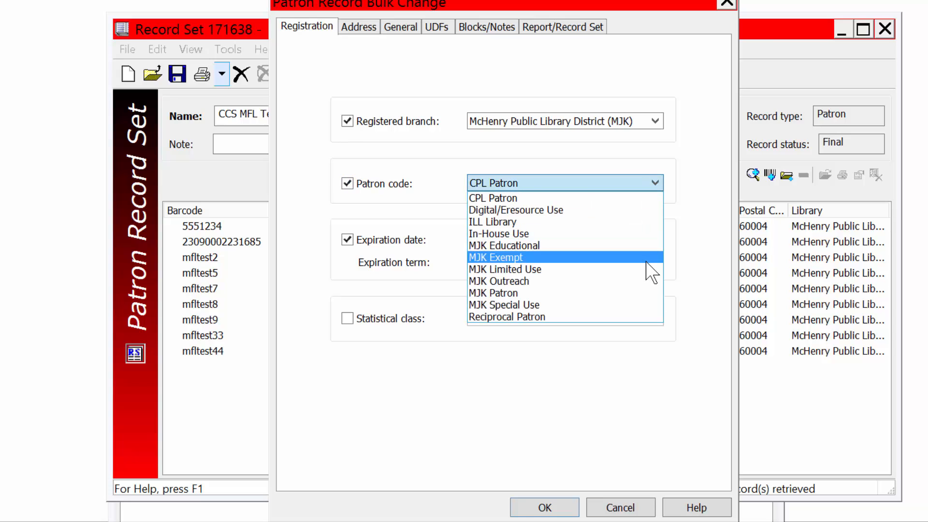
pyautogui.click(353, 188)
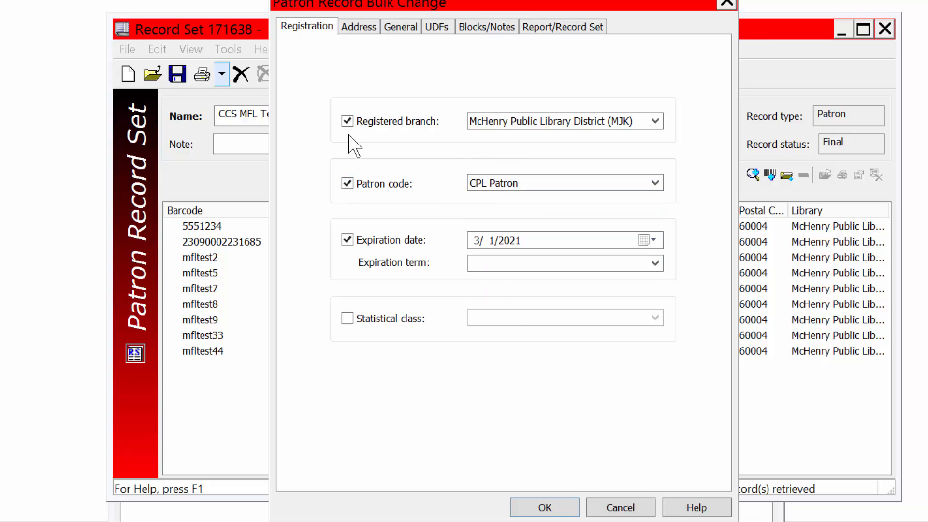
pyautogui.click(347, 121)
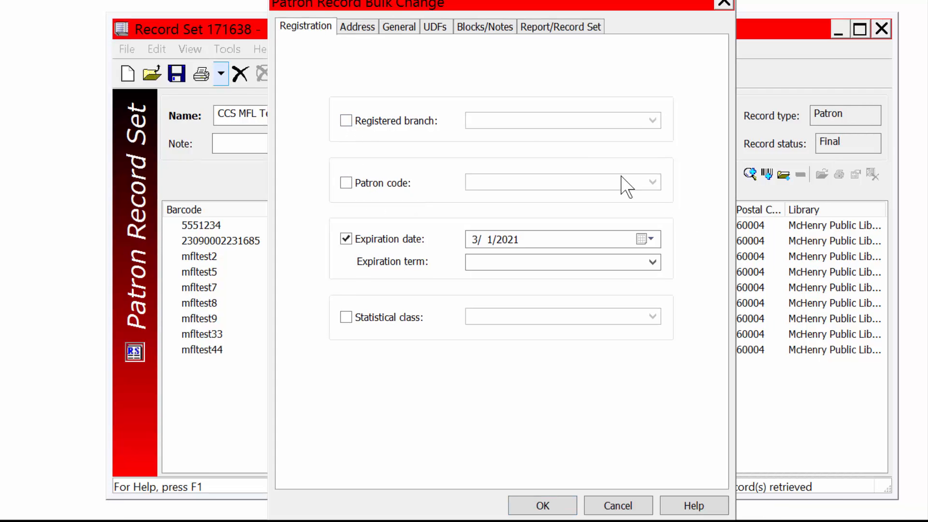
# Switch the additional TXT notice change on and off again, and set the address check date to 3/1/2021.
pyautogui.click(368, 30)
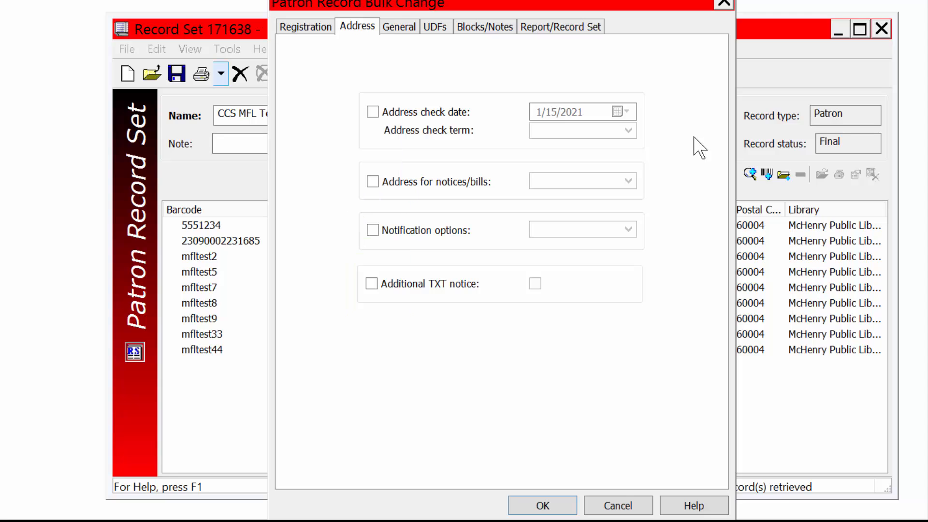
pyautogui.click(371, 283)
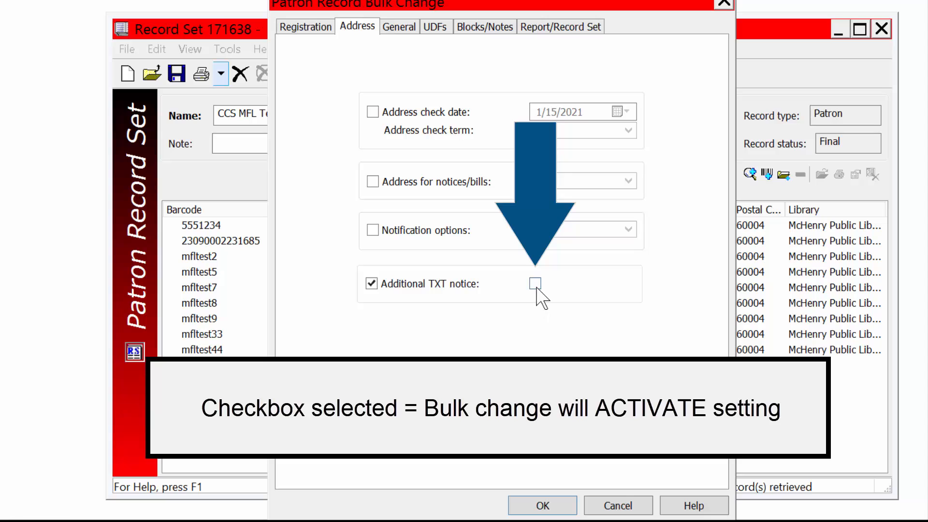
pyautogui.click(535, 284)
pyautogui.click(535, 283)
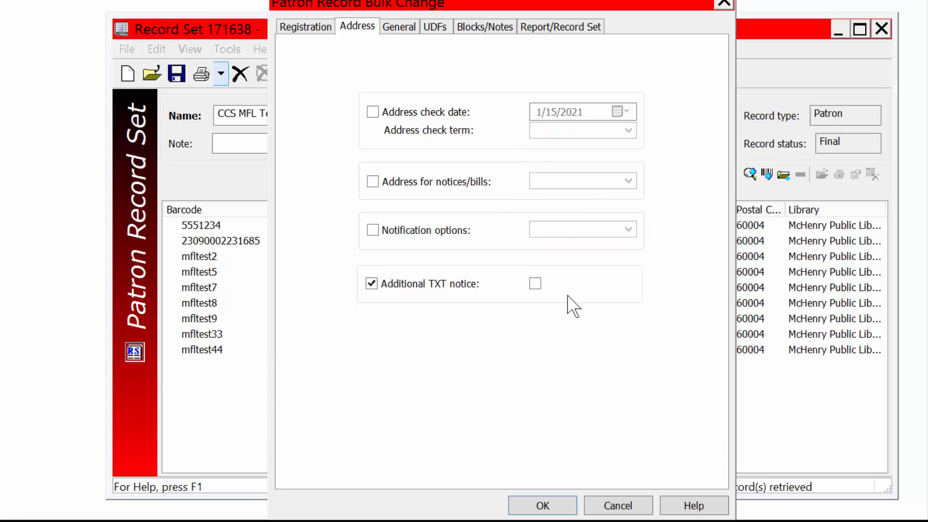
pyautogui.click(373, 283)
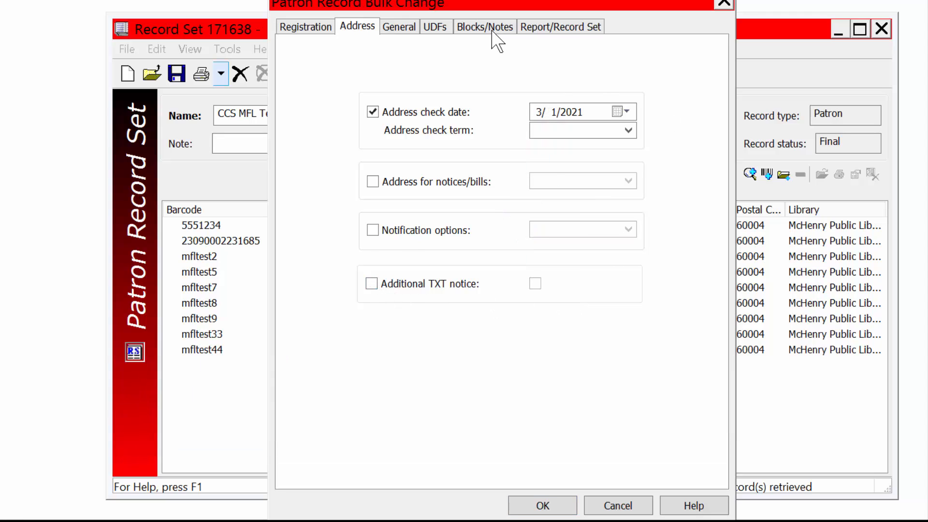
# Enable the free text blocks change, view its available actions, and disable it again without choosing one.
pyautogui.click(497, 41)
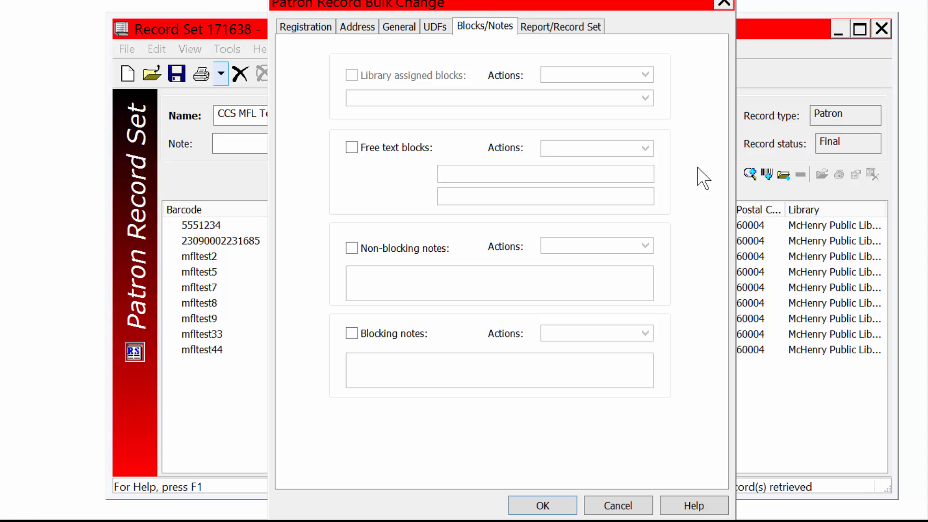
pyautogui.click(351, 147)
pyautogui.click(645, 149)
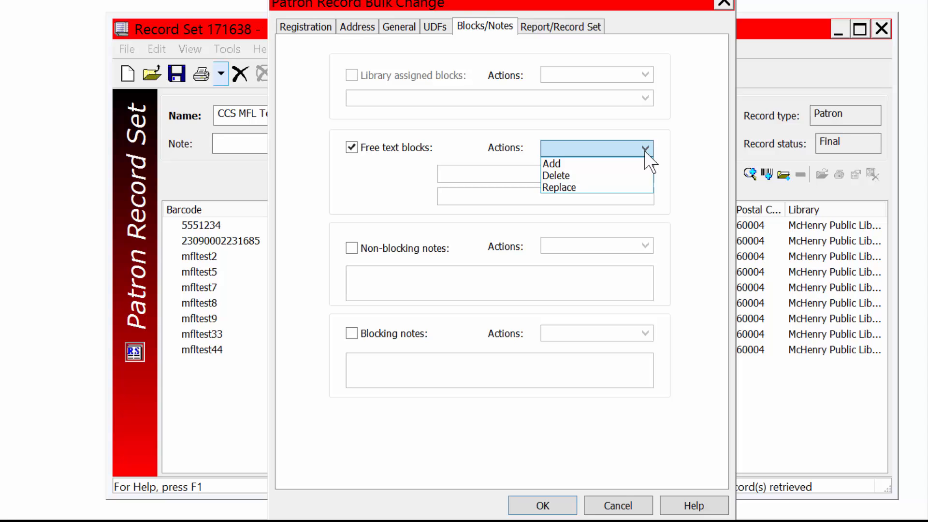
pyautogui.click(645, 150)
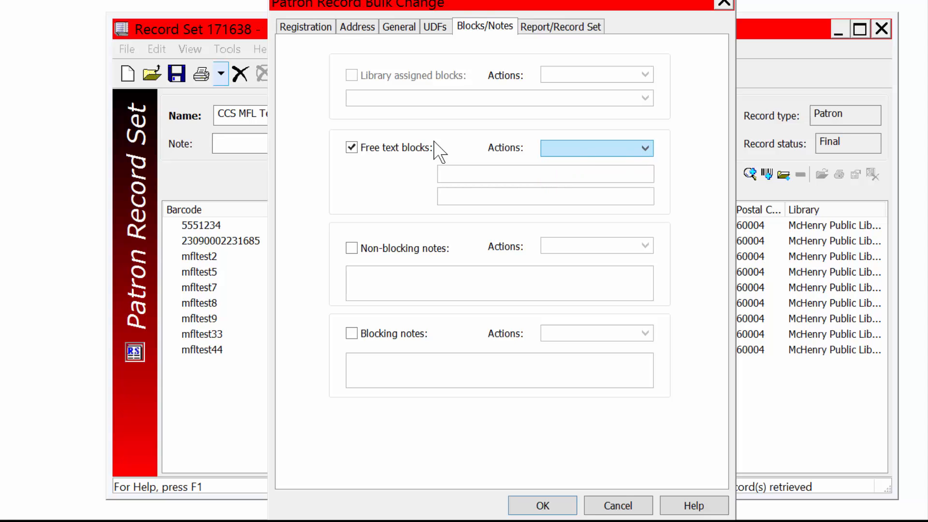
pyautogui.click(351, 147)
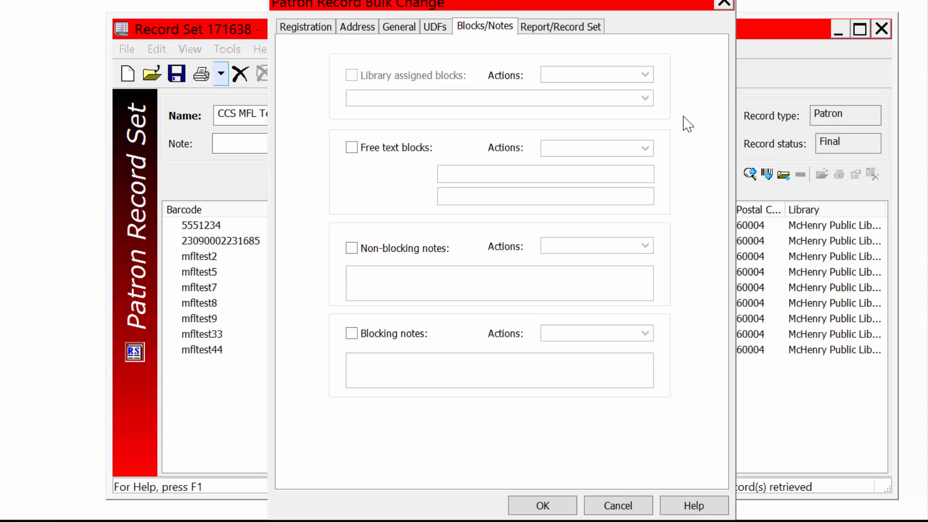
# Enable the error record set with its default name and owner, and run the bulk change on the patron records.
pyautogui.click(598, 31)
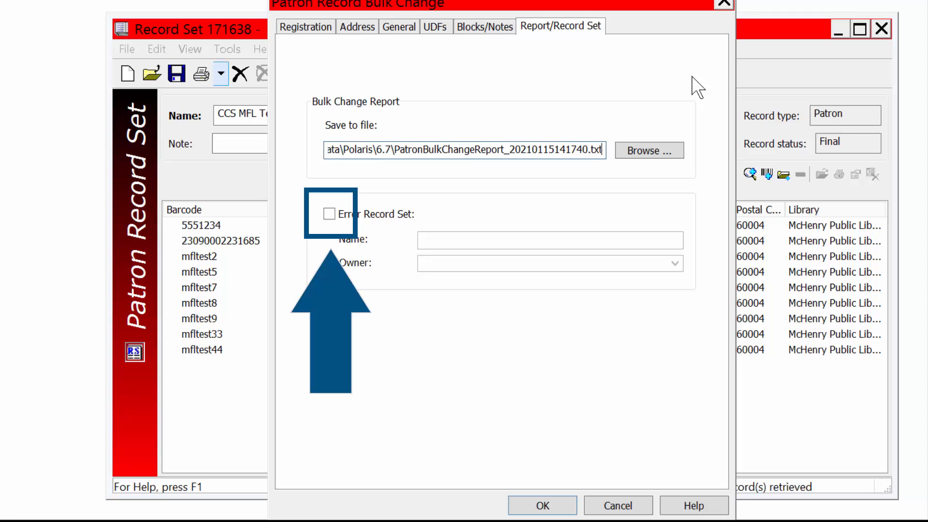
pyautogui.click(331, 217)
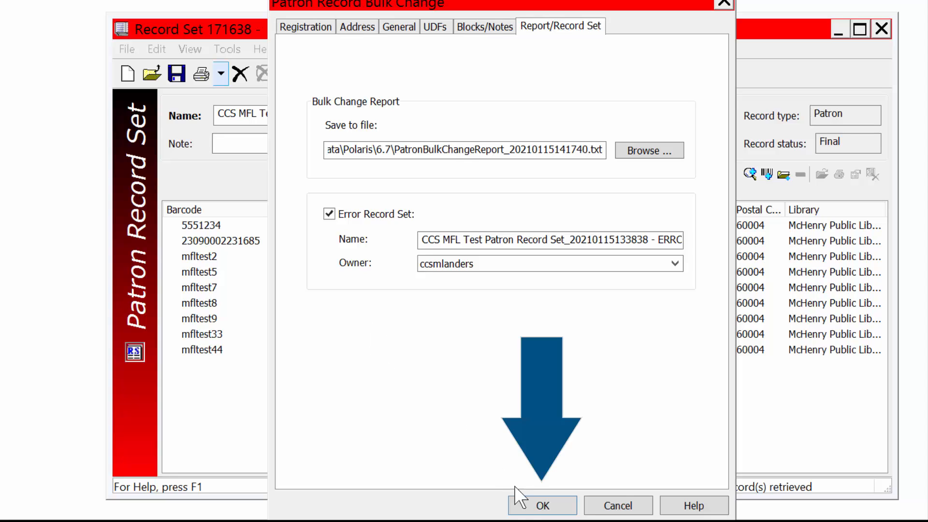
pyautogui.click(521, 507)
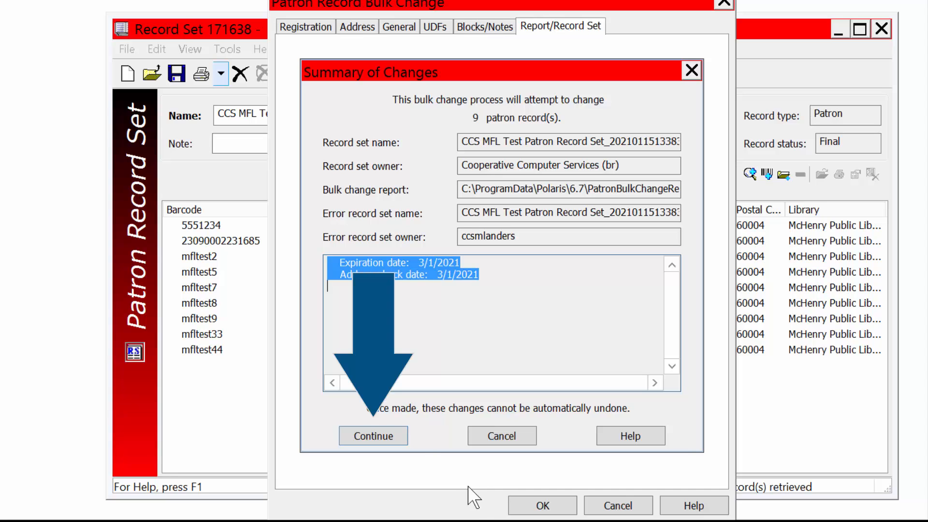
pyautogui.click(406, 441)
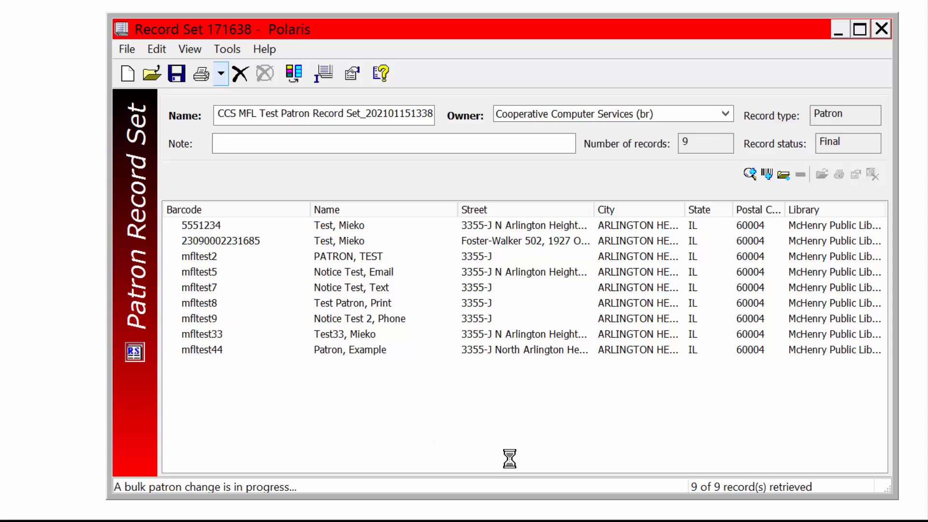